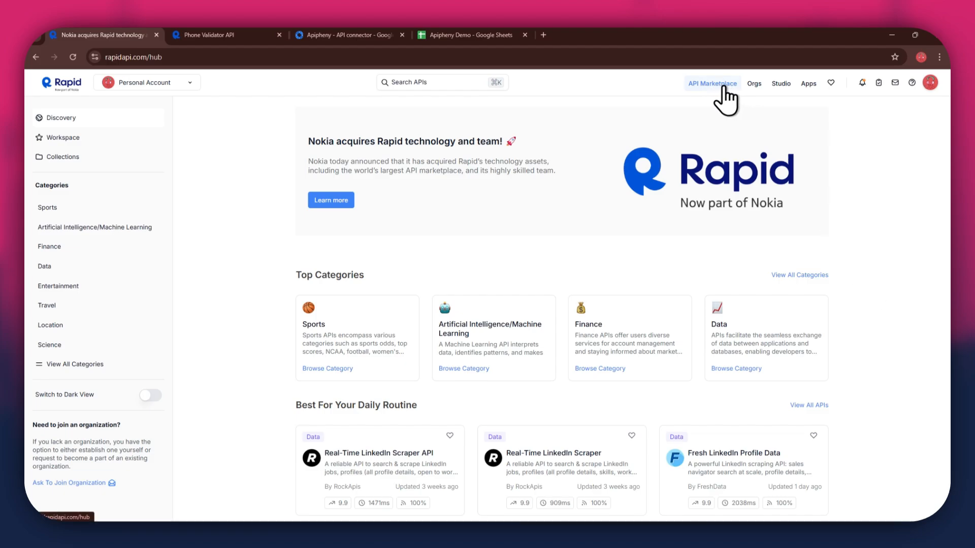
- Scroll down through the RapidAPI Hub marketplace home page and back up to the top
scroll(533, 330, down, 4)
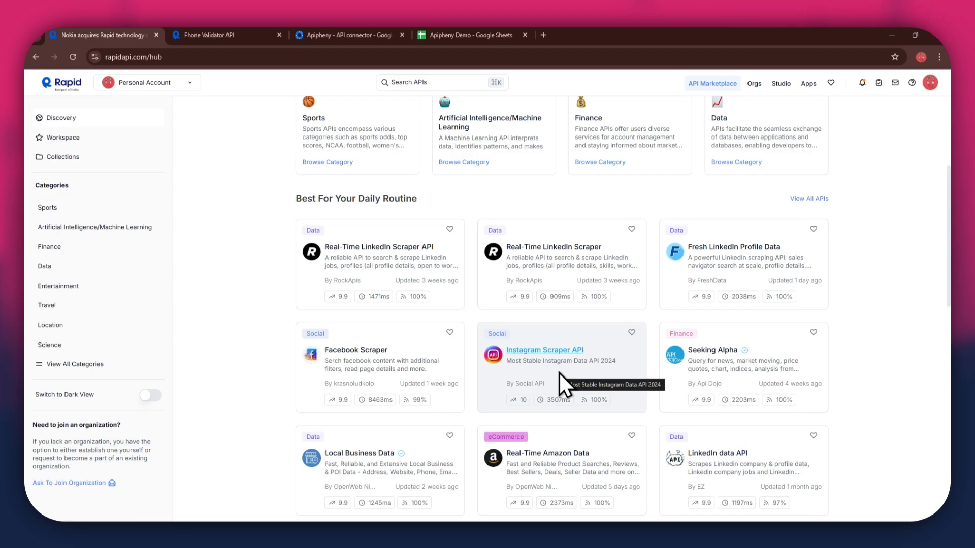
scroll(558, 371, up, 4)
- Search the marketplace for 'validator', scan the results, and switch to the Phone Validator API page
click(419, 80)
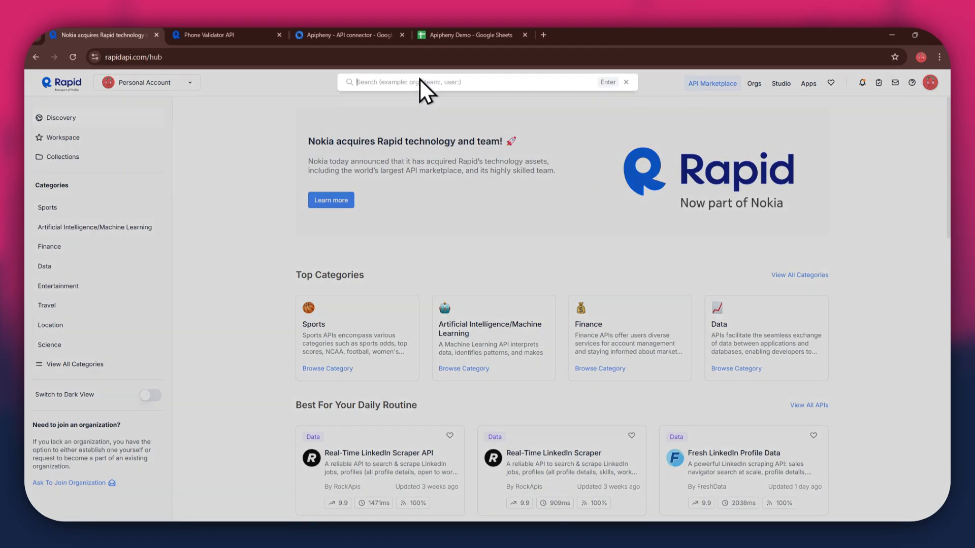
text(validator)
key(Return)
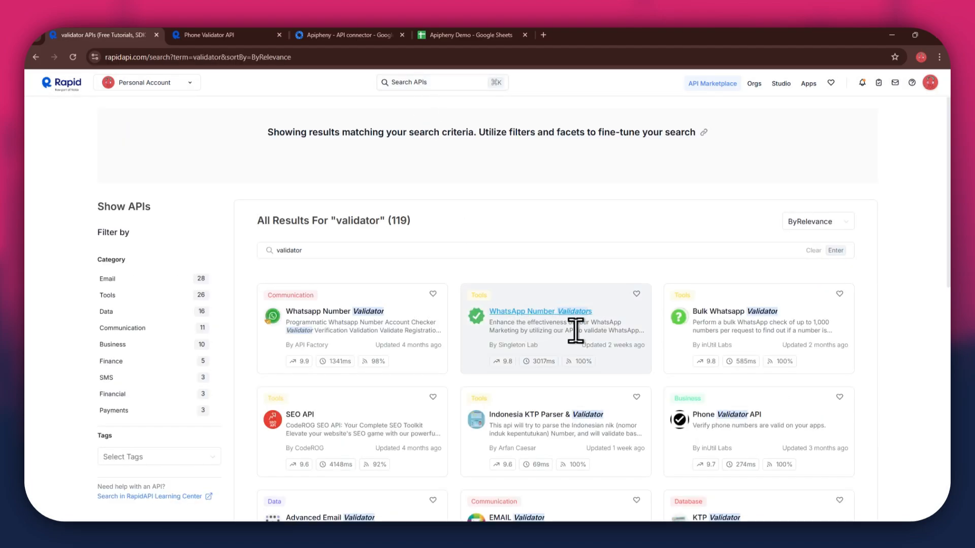
scroll(576, 331, down, 3)
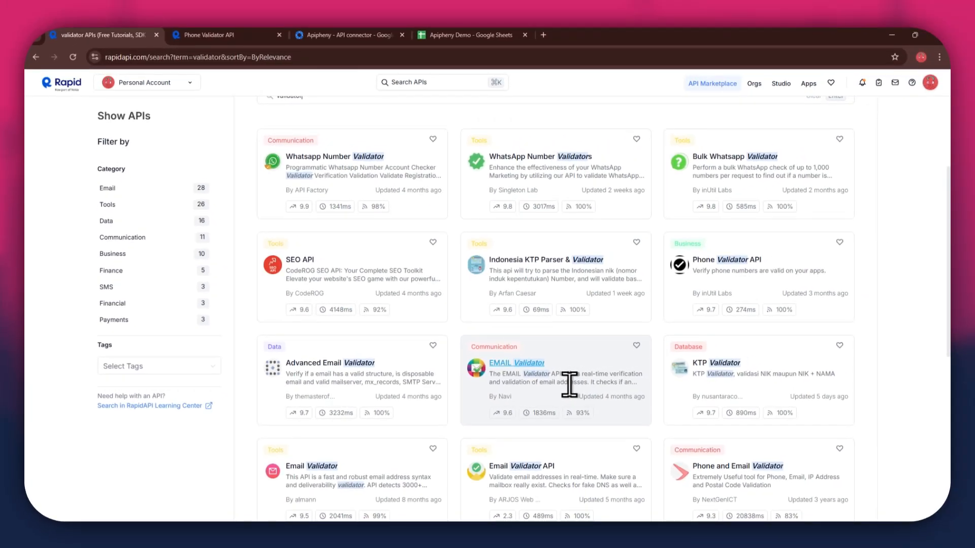
click(264, 33)
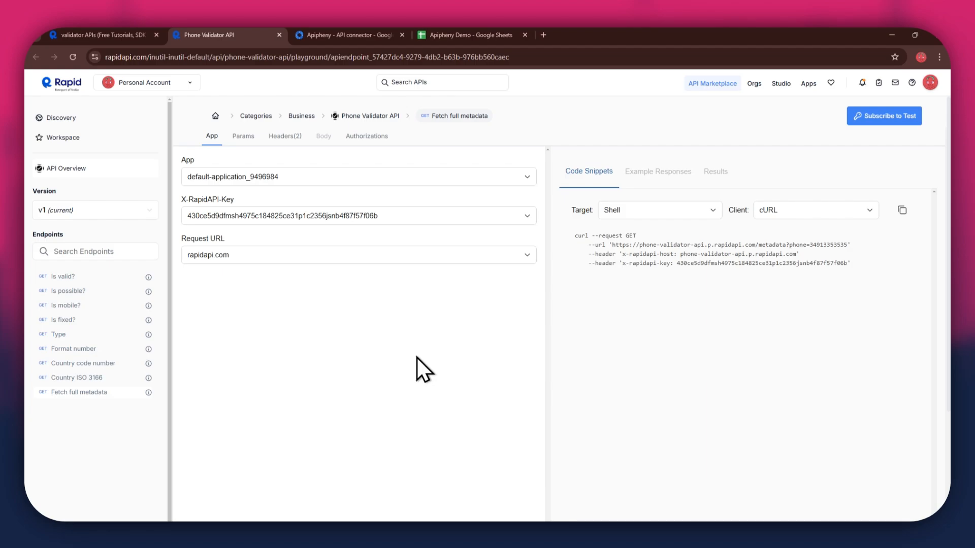
- Compare the Basic, Pro and Ultra plans, then subscribe to the free Basic plan ($0.00, 100 requests/month)
click(907, 119)
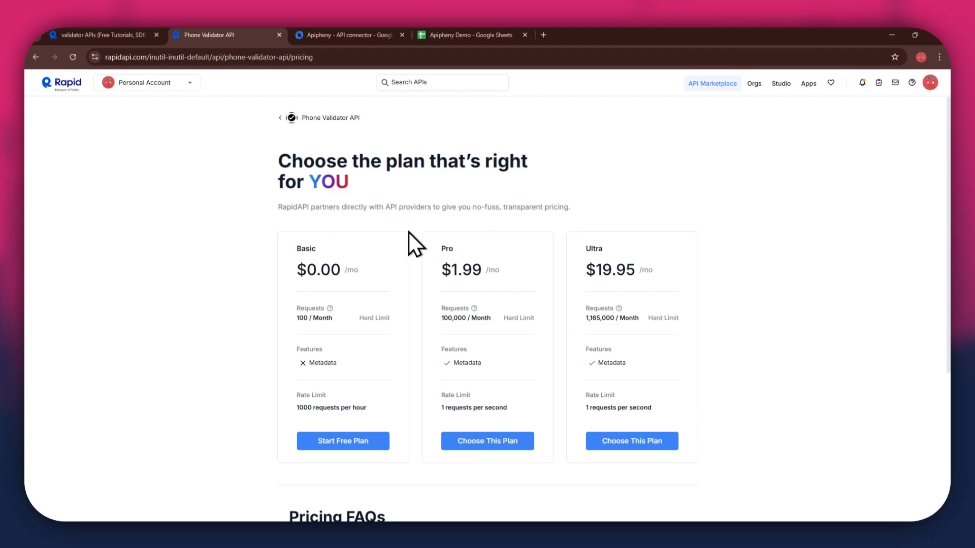
drag(301, 248, 379, 249)
drag(440, 248, 528, 248)
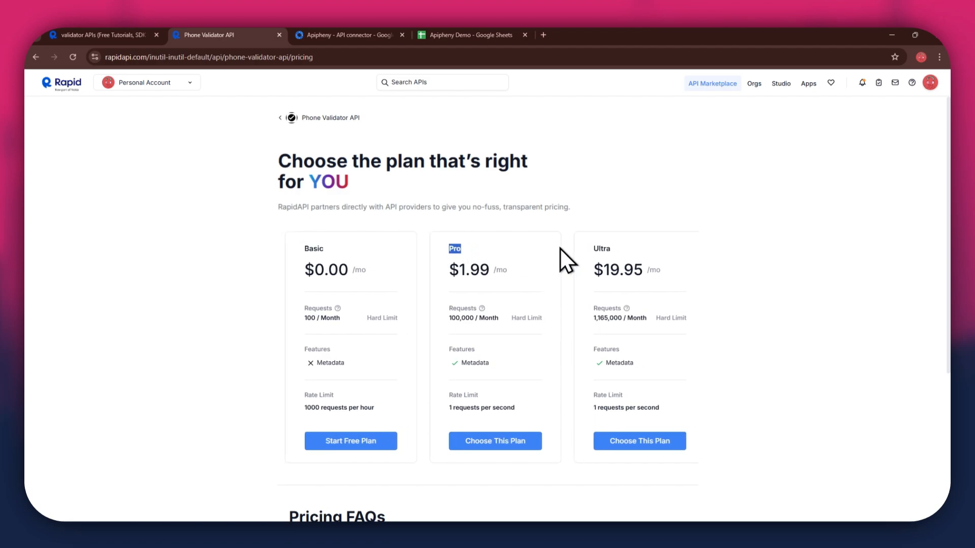
drag(587, 249, 653, 251)
click(723, 252)
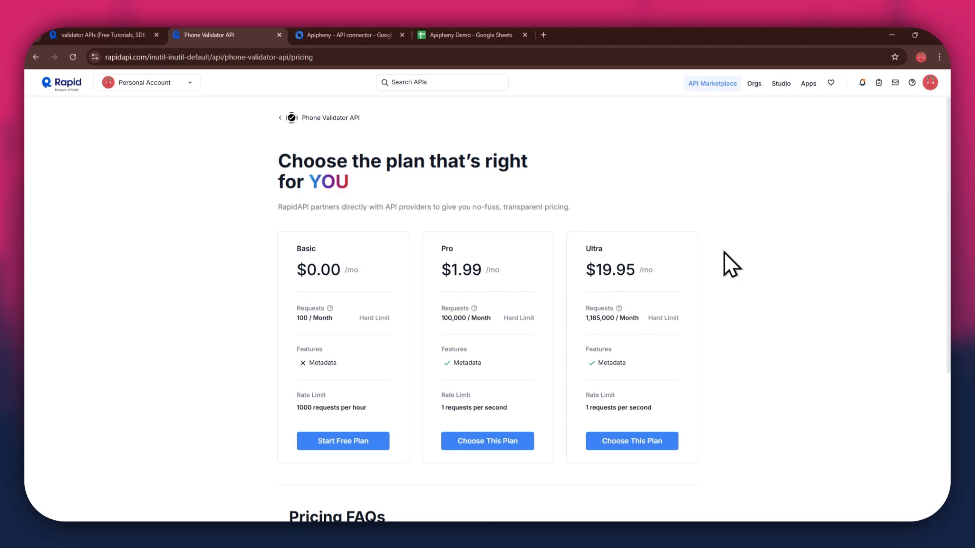
click(361, 443)
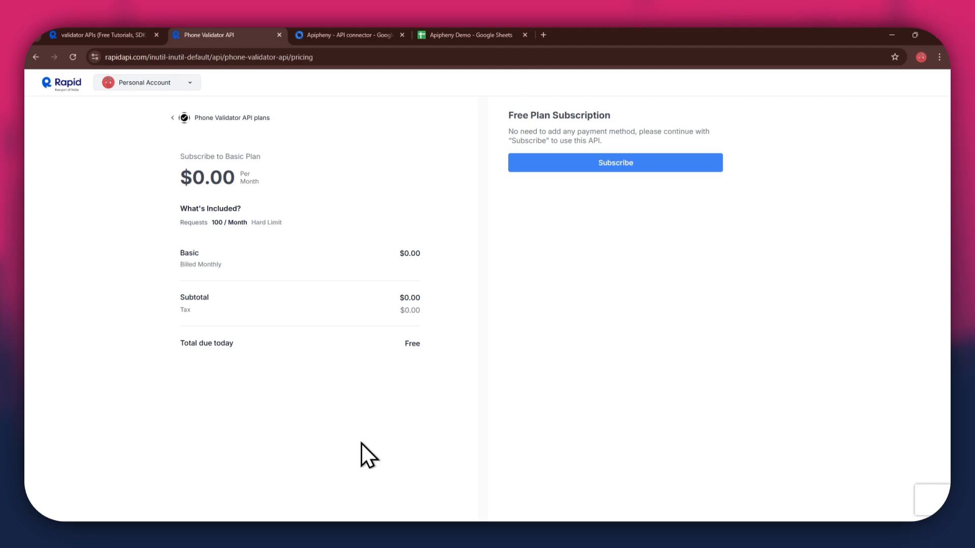
click(628, 167)
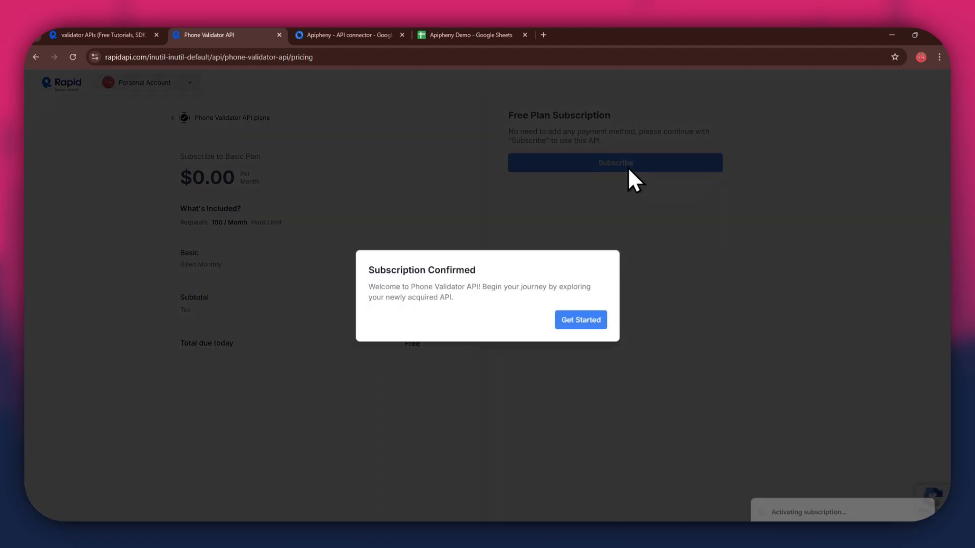
- Return to the API playground, select the Is valid? endpoint, and switch to the Apipheny Marketplace listing
click(588, 320)
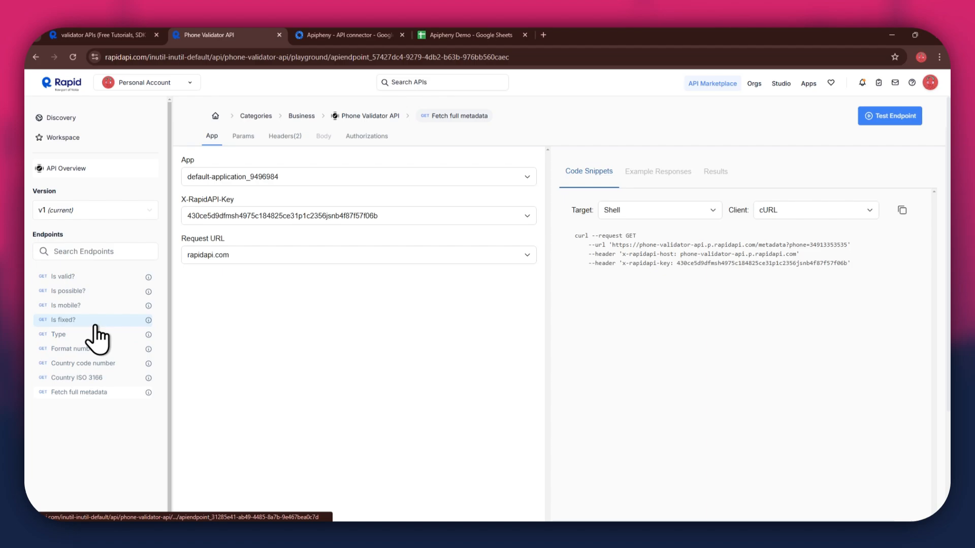
click(91, 278)
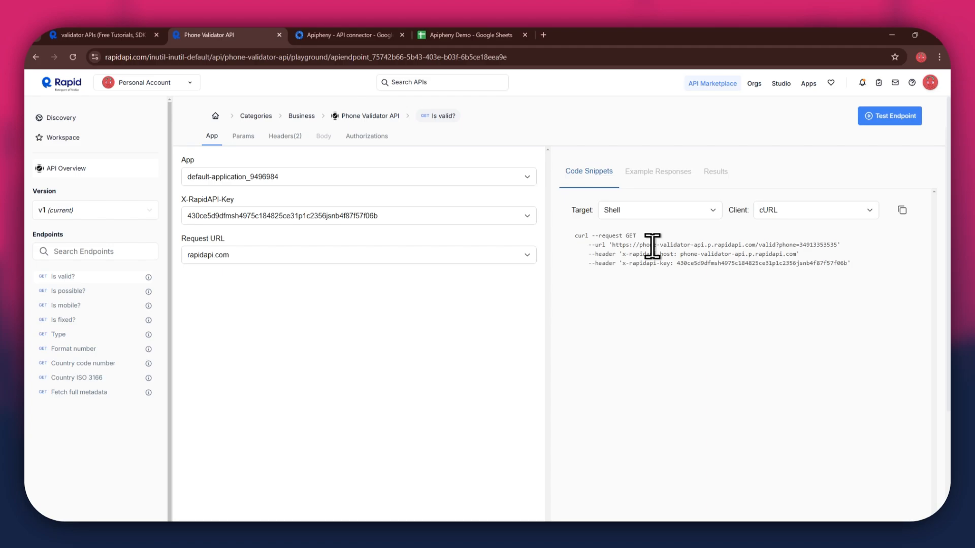
click(332, 34)
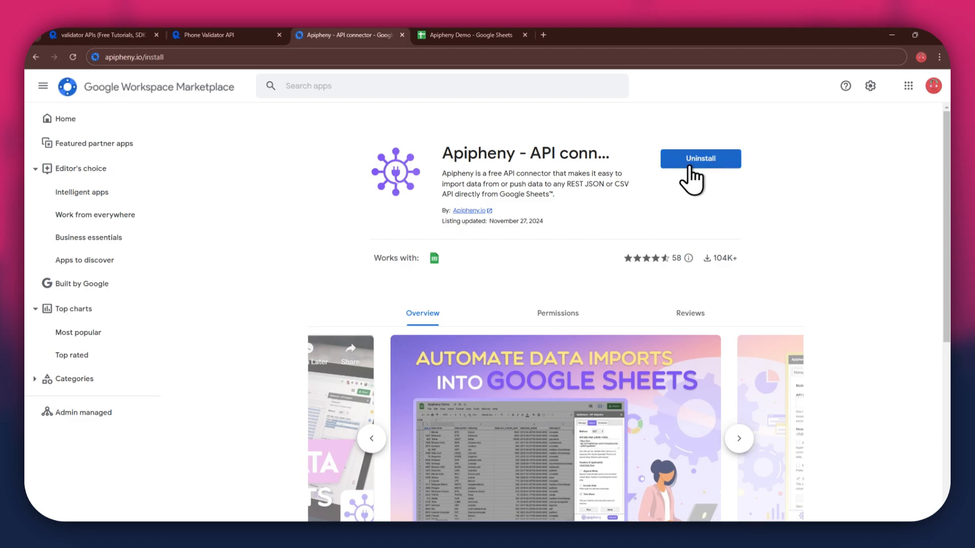
- Switch to the Apipheny Demo spreadsheet
click(469, 35)
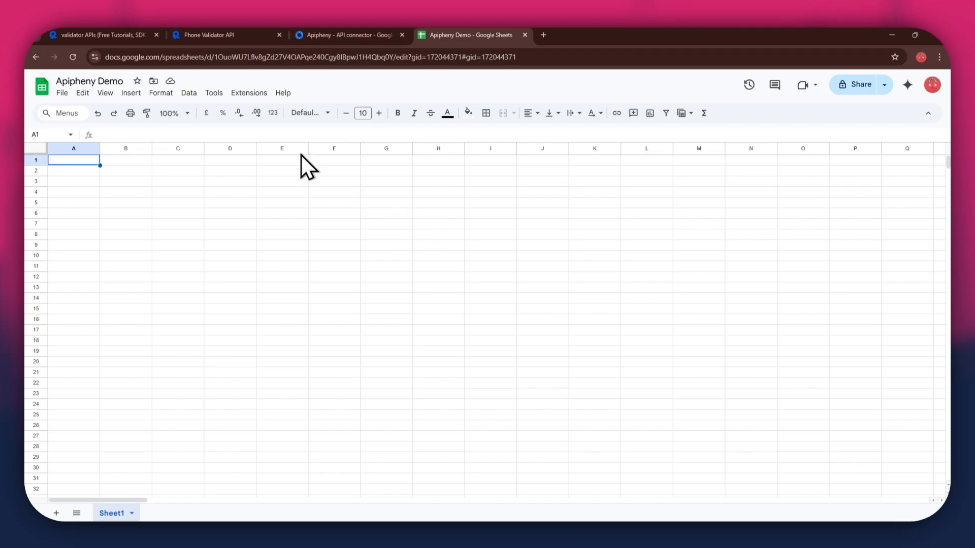
- Launch Apipheny's Import API from the Extensions menu, then go back to the Phone Validator API playground
click(244, 93)
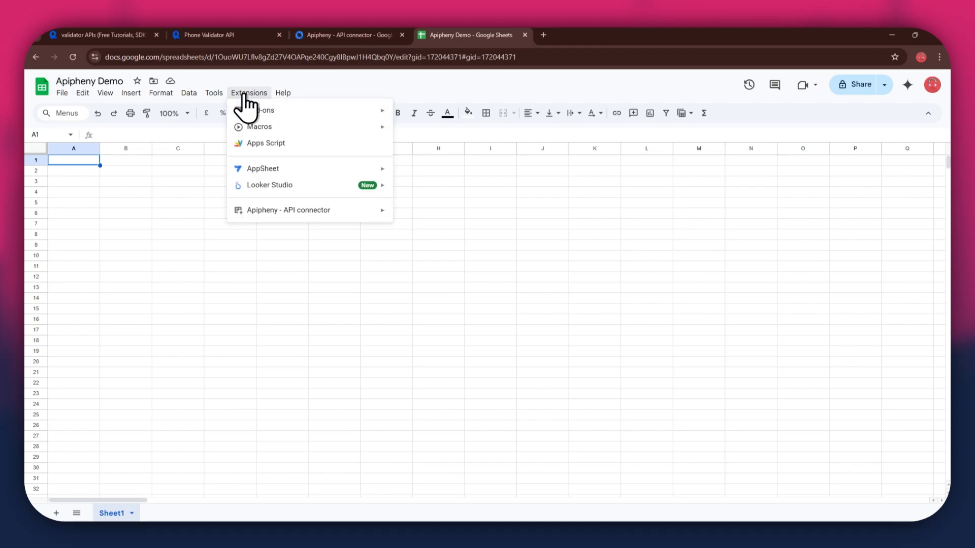
mouse_move(337, 212)
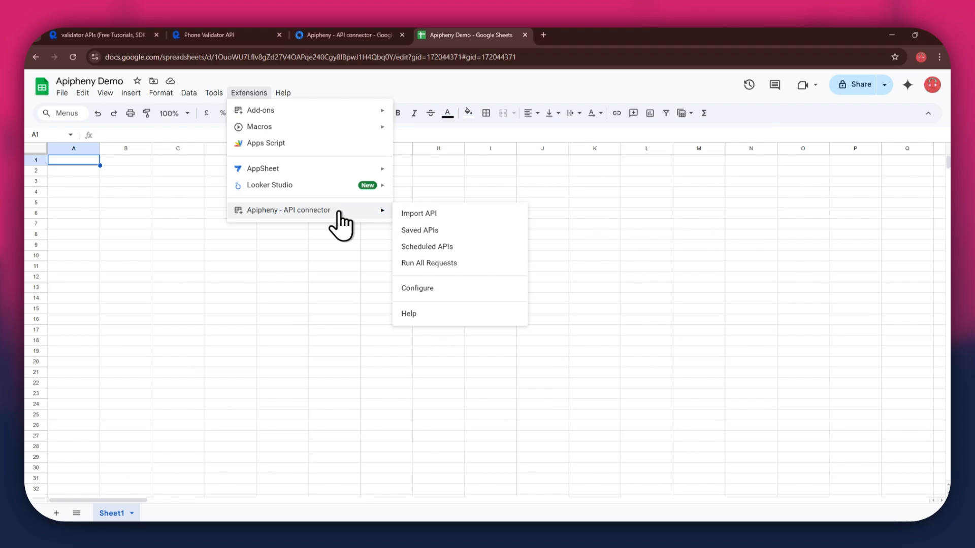
click(486, 218)
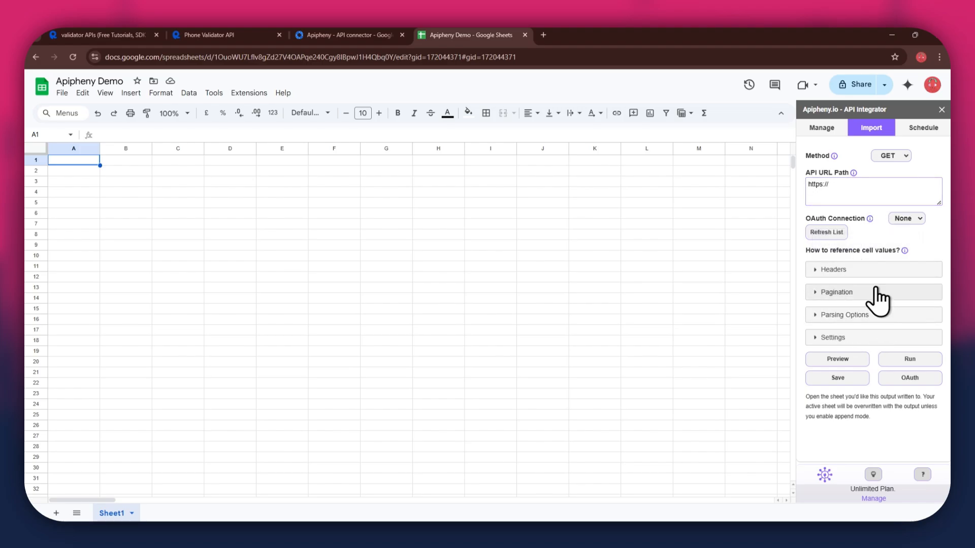
click(229, 35)
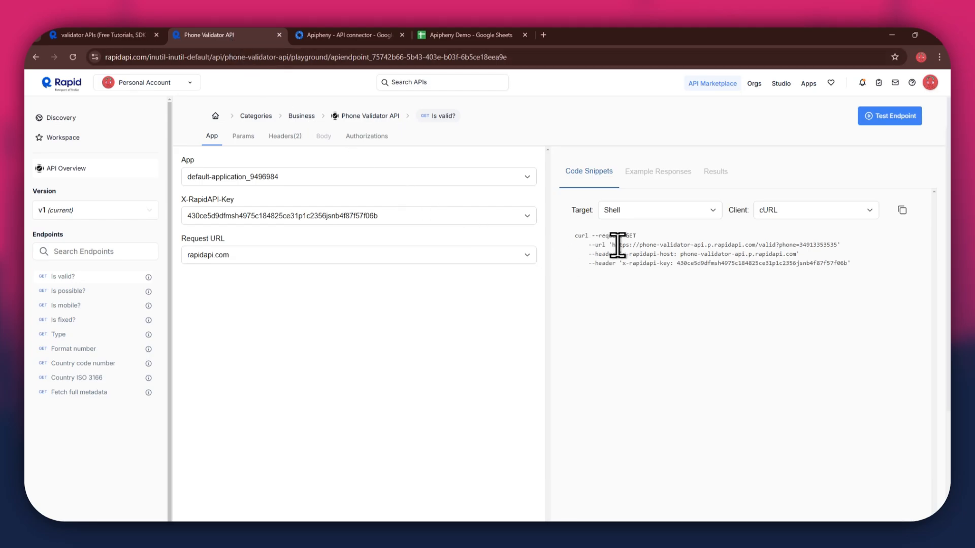
- Paste the phone-validator request URL into Apipheny's API URL Path and add two header rows
drag(611, 245, 837, 245)
key(ctrl+c)
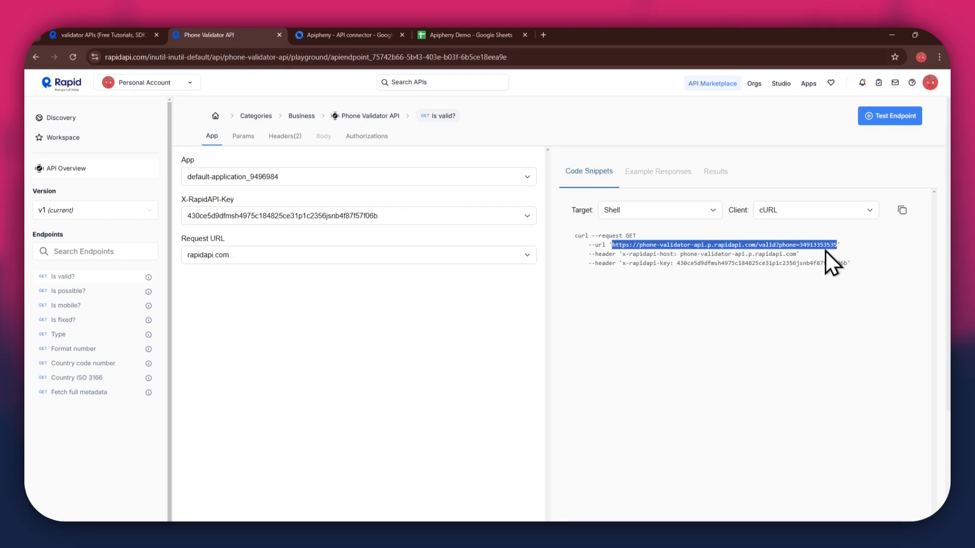
click(471, 35)
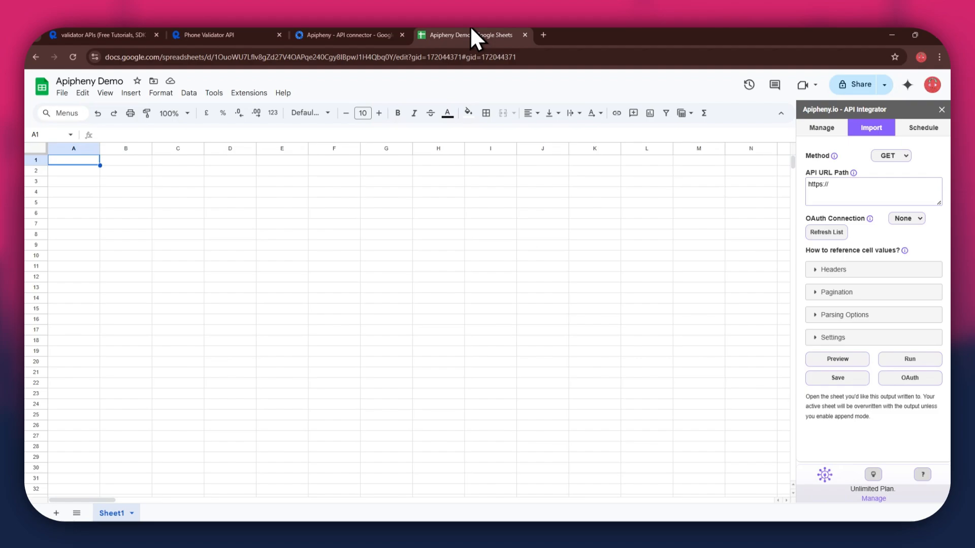
click(846, 188)
key(ctrl+a)
key(ctrl+v)
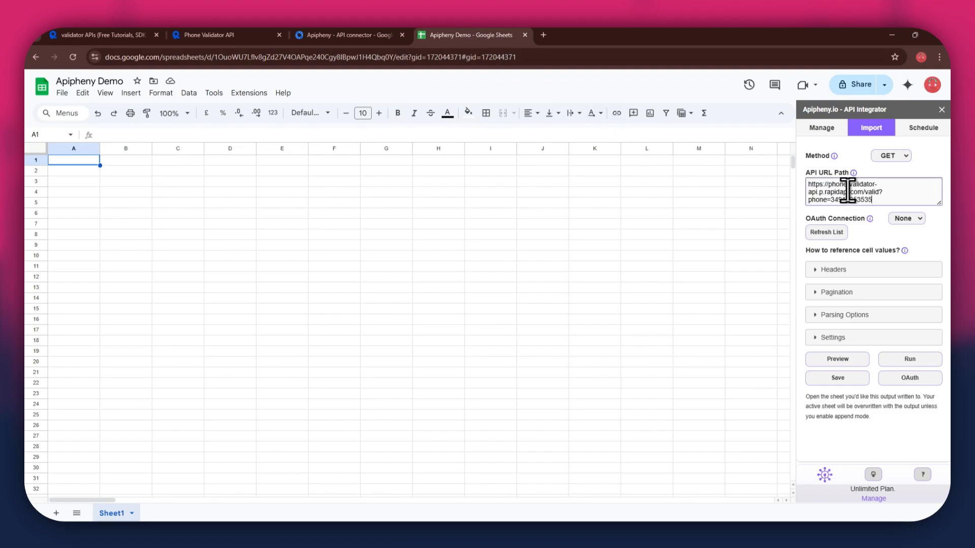
click(824, 270)
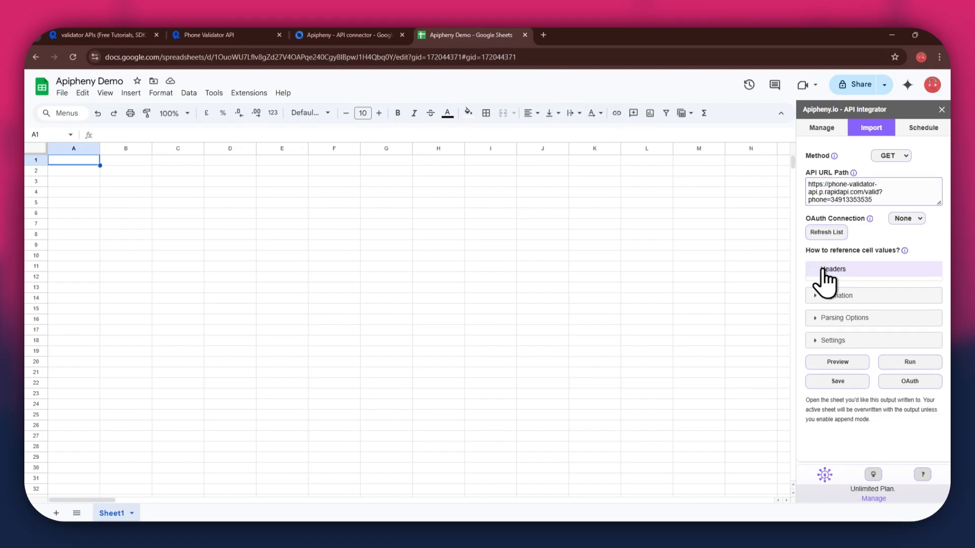
click(829, 291)
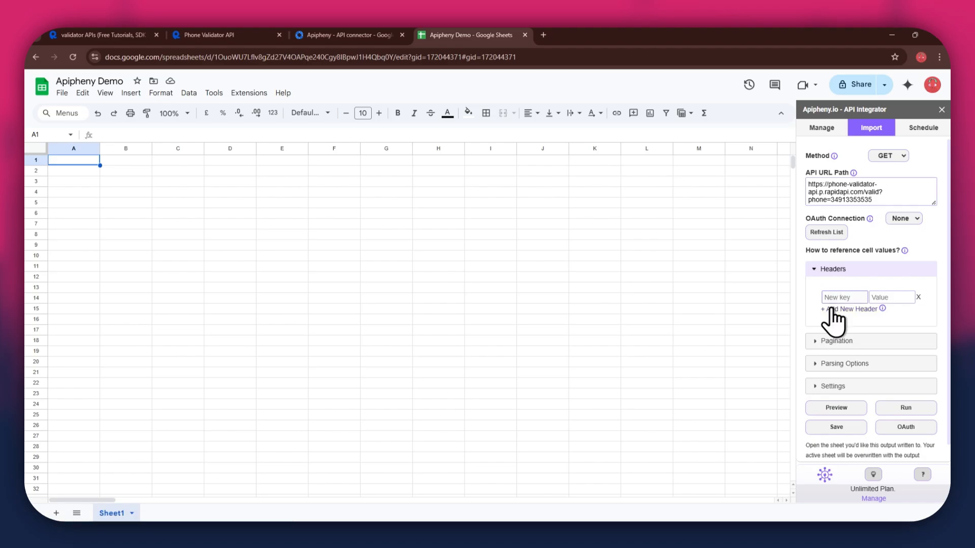
click(830, 308)
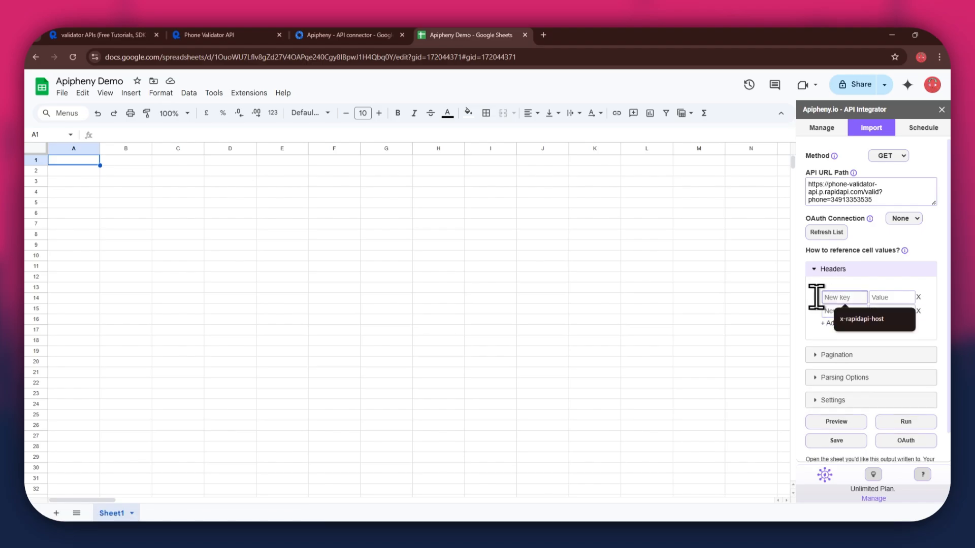
- Fill the first header as x-rapidapi-host: phone-validator-api.p.rapidapi.com, copied from RapidAPI
click(213, 36)
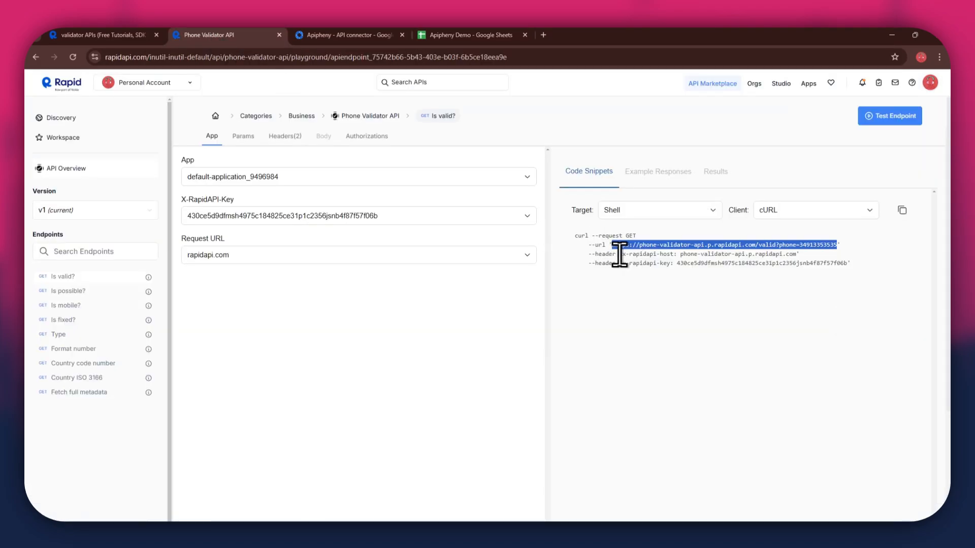
drag(623, 254, 660, 254)
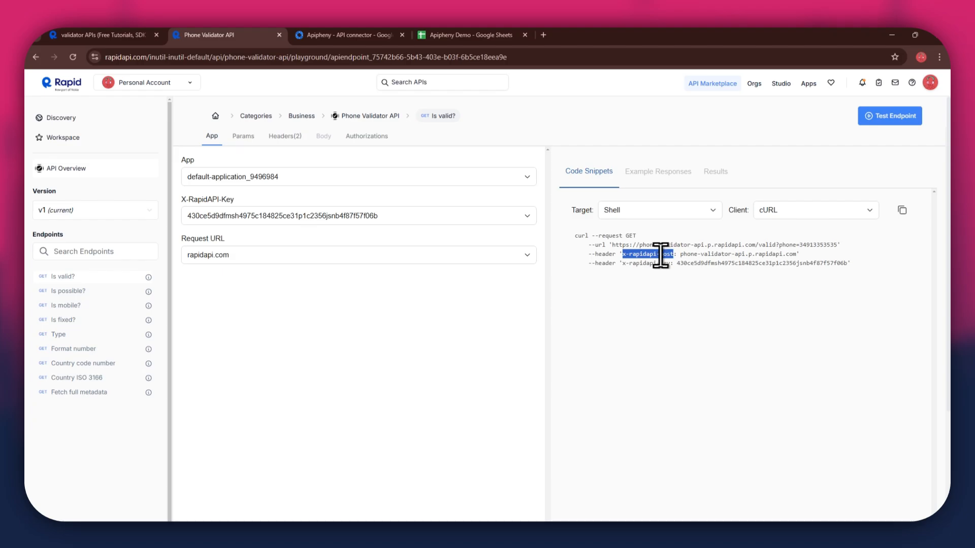
key(ctrl+c)
click(464, 35)
click(843, 297)
key(ctrl+v)
click(882, 297)
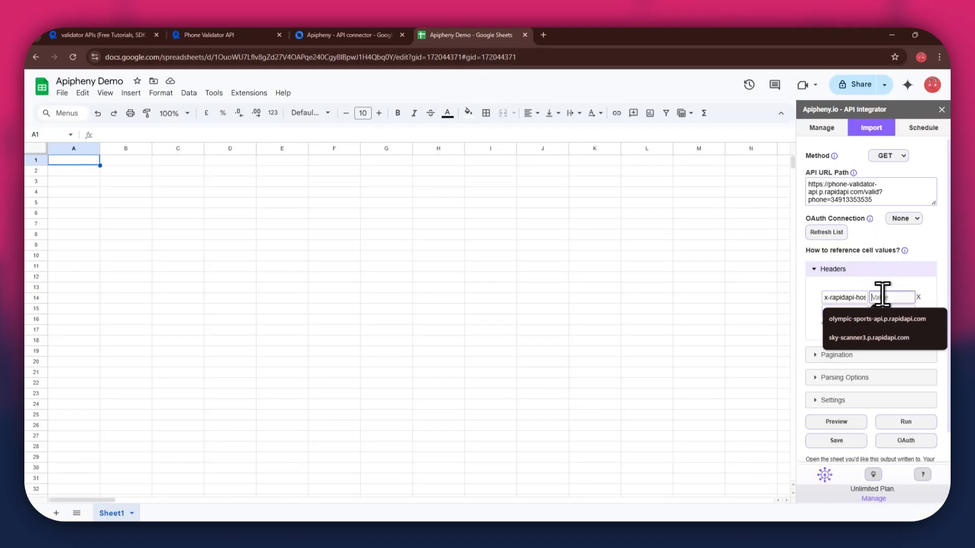
click(257, 36)
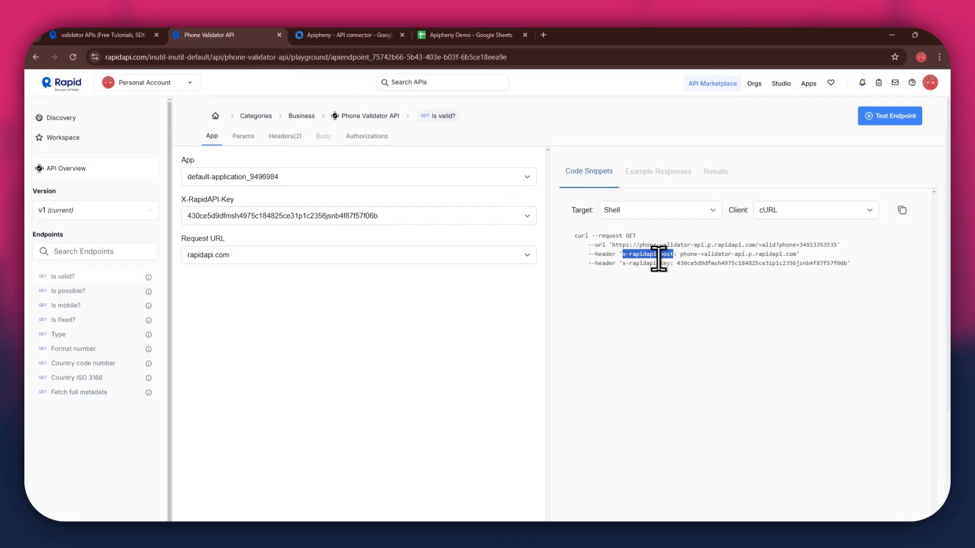
drag(681, 254, 785, 254)
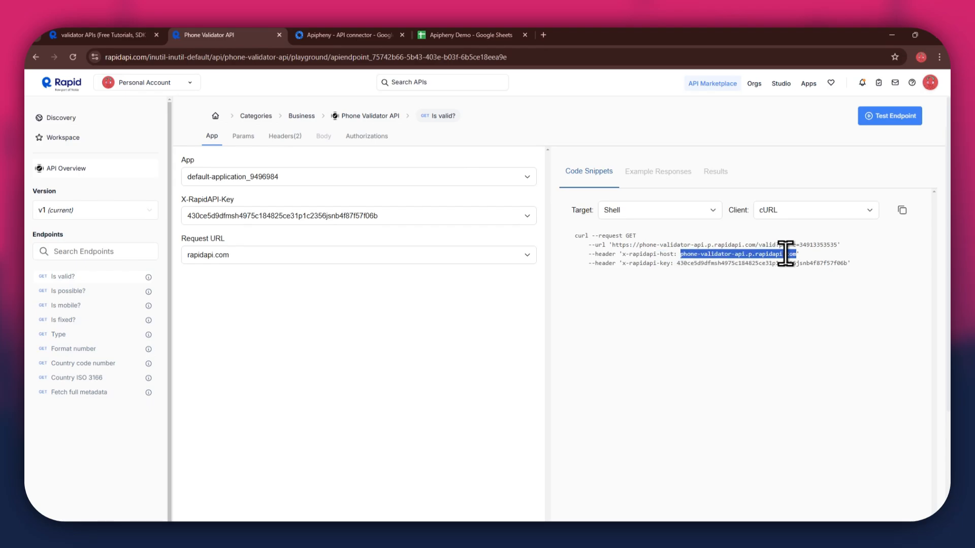
key(ctrl+c)
click(476, 32)
key(ctrl+v)
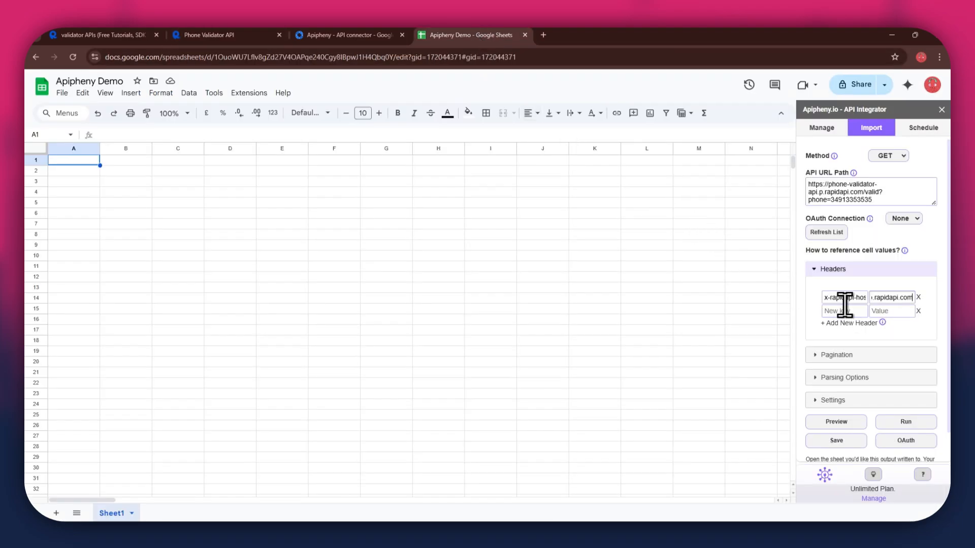
- Fill the second header as x-rapidapi-key with the account's API key, then run the request
click(844, 307)
click(257, 35)
drag(623, 264, 784, 263)
key(ctrl+c)
click(464, 35)
key(ctrl+v)
click(893, 311)
click(256, 35)
key(ctrl+c)
click(465, 35)
key(ctrl+v)
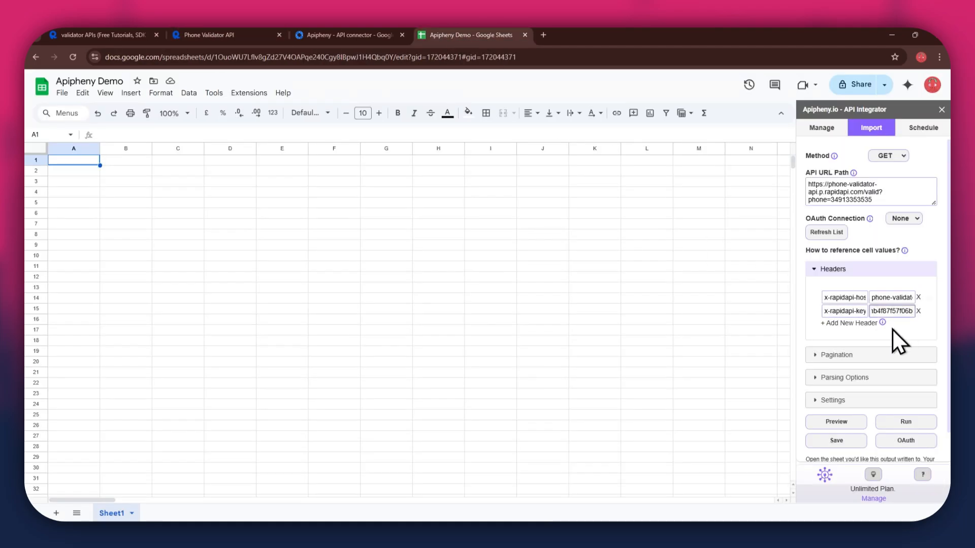
click(904, 421)
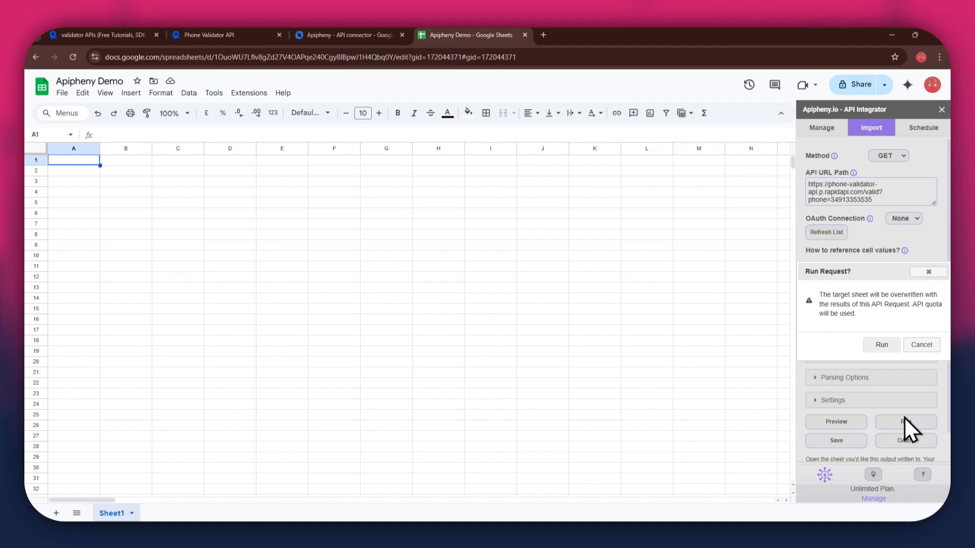
- Confirm the Run Request? dialog so the phone, isValid and reason results load into the sheet
click(881, 347)
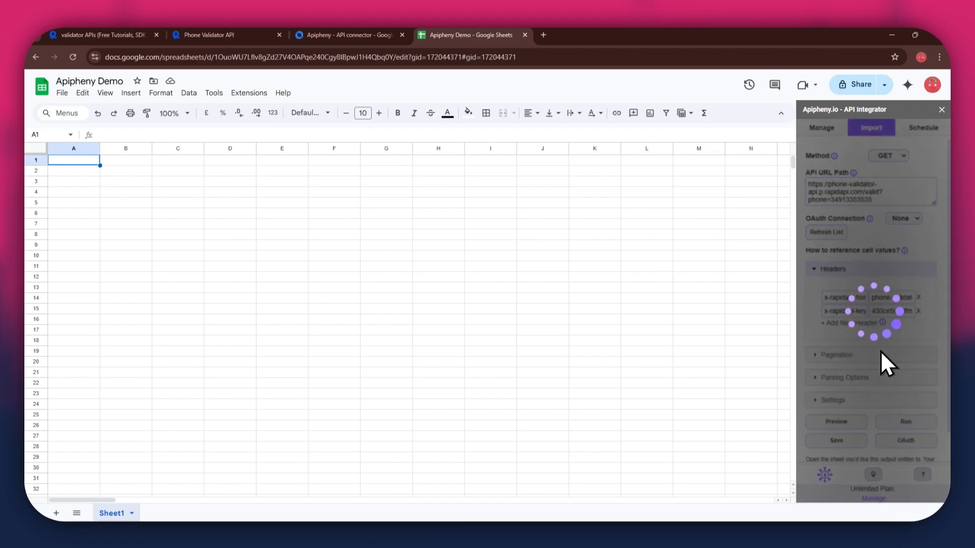